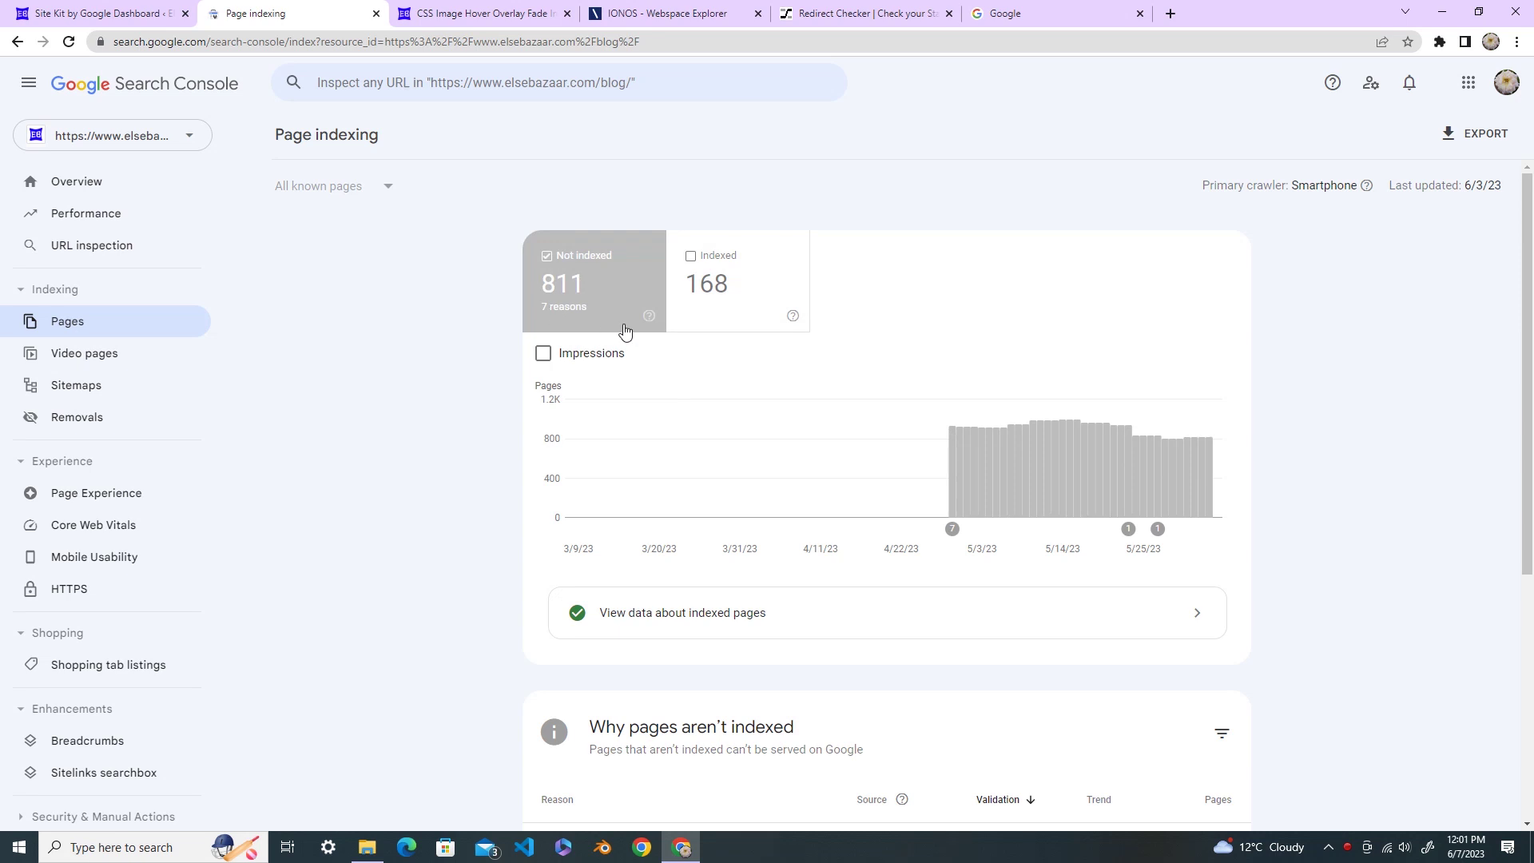
Step: Open the "Discovered - currently not indexed" issue and view its example page about embedding auto-play and loop YouTube videos, returning to the issue
scroll(625, 322, down, 5)
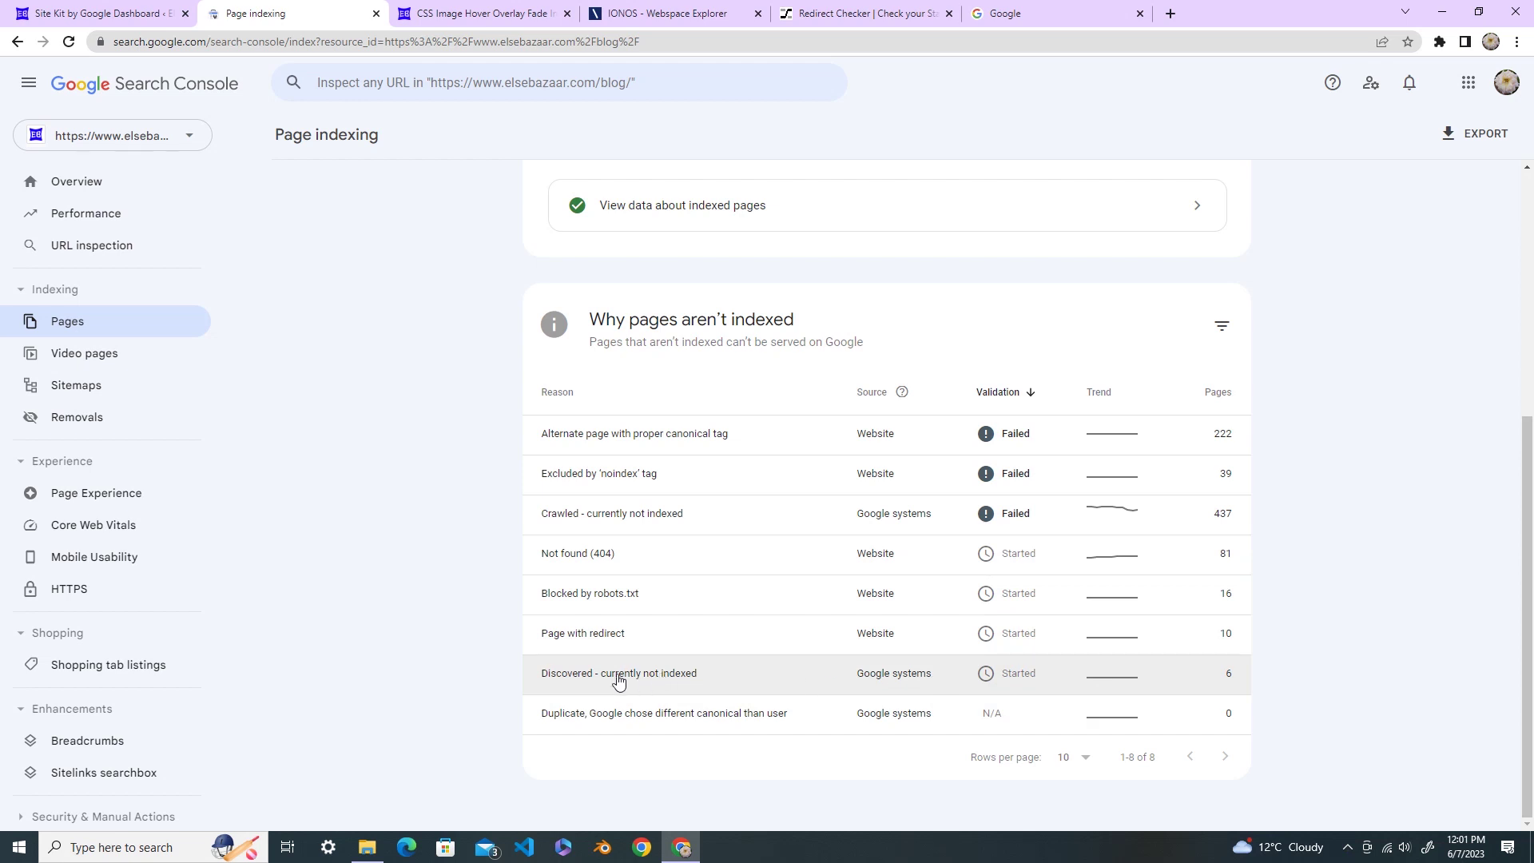
click(651, 681)
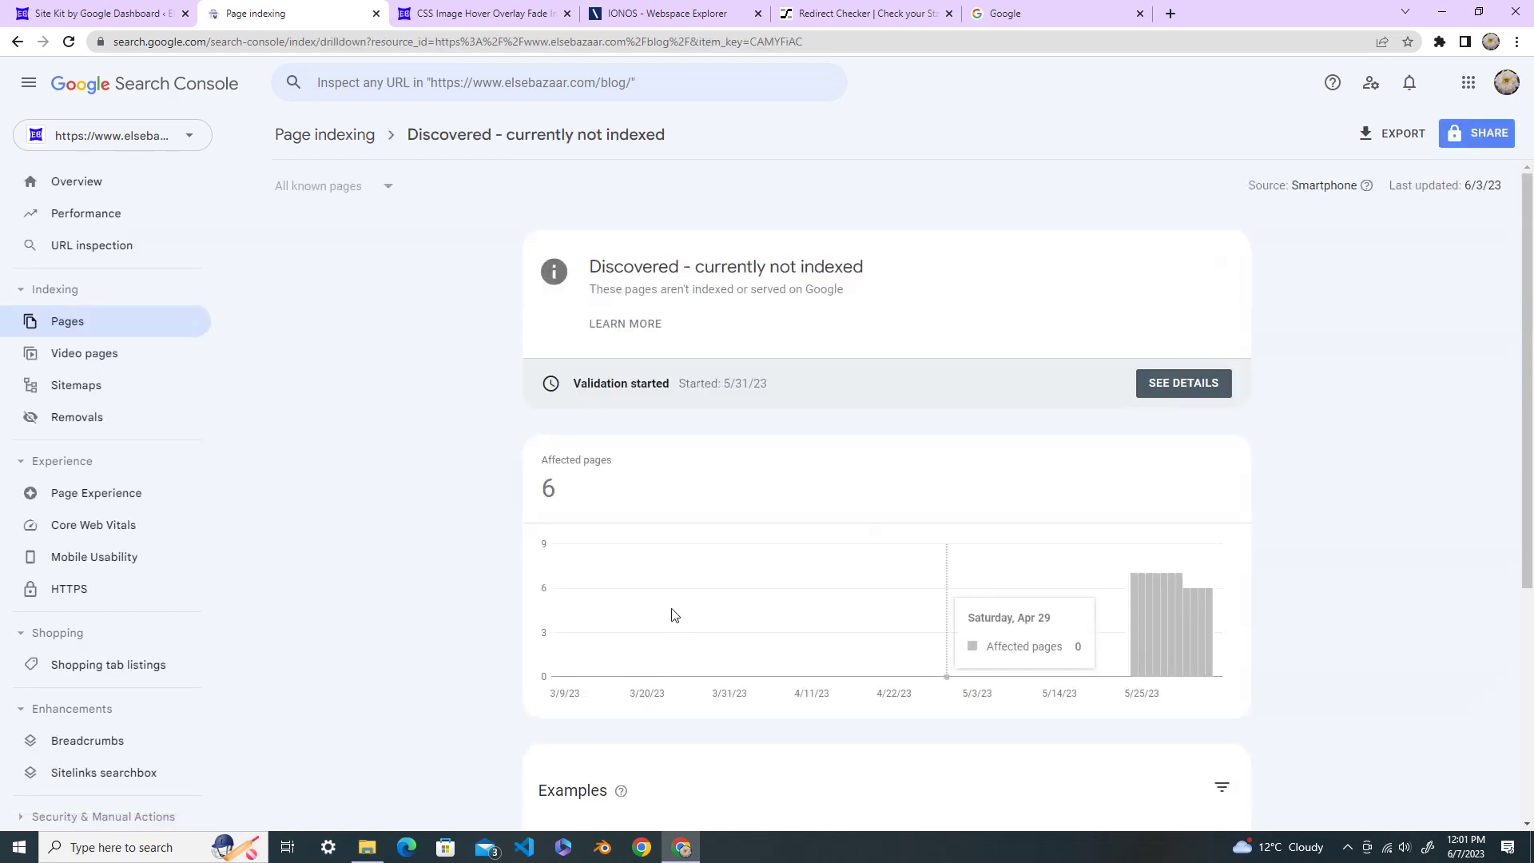
scroll(683, 581, down, 5)
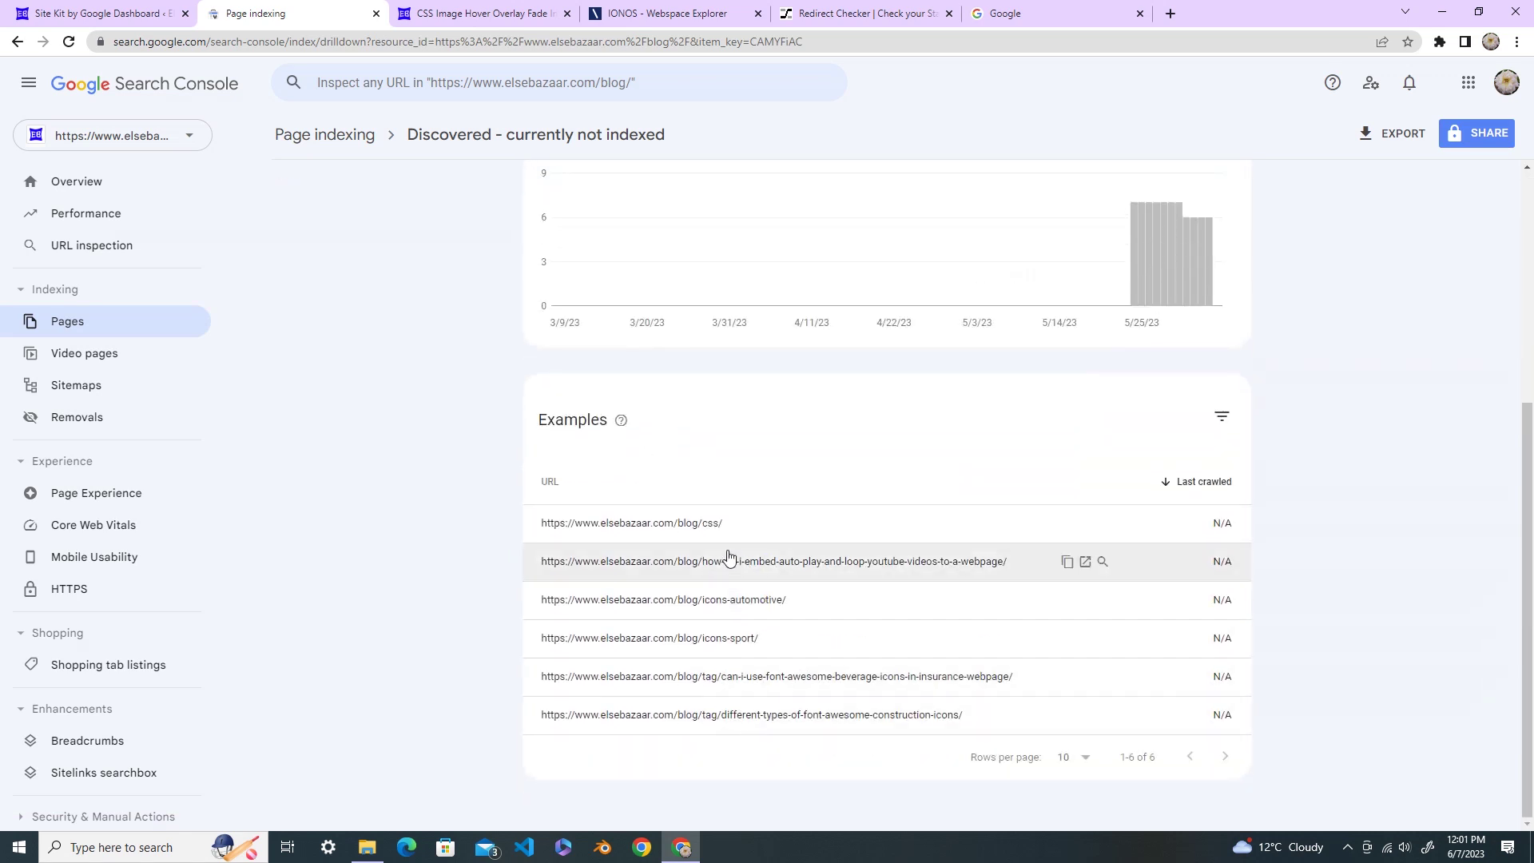
click(1086, 562)
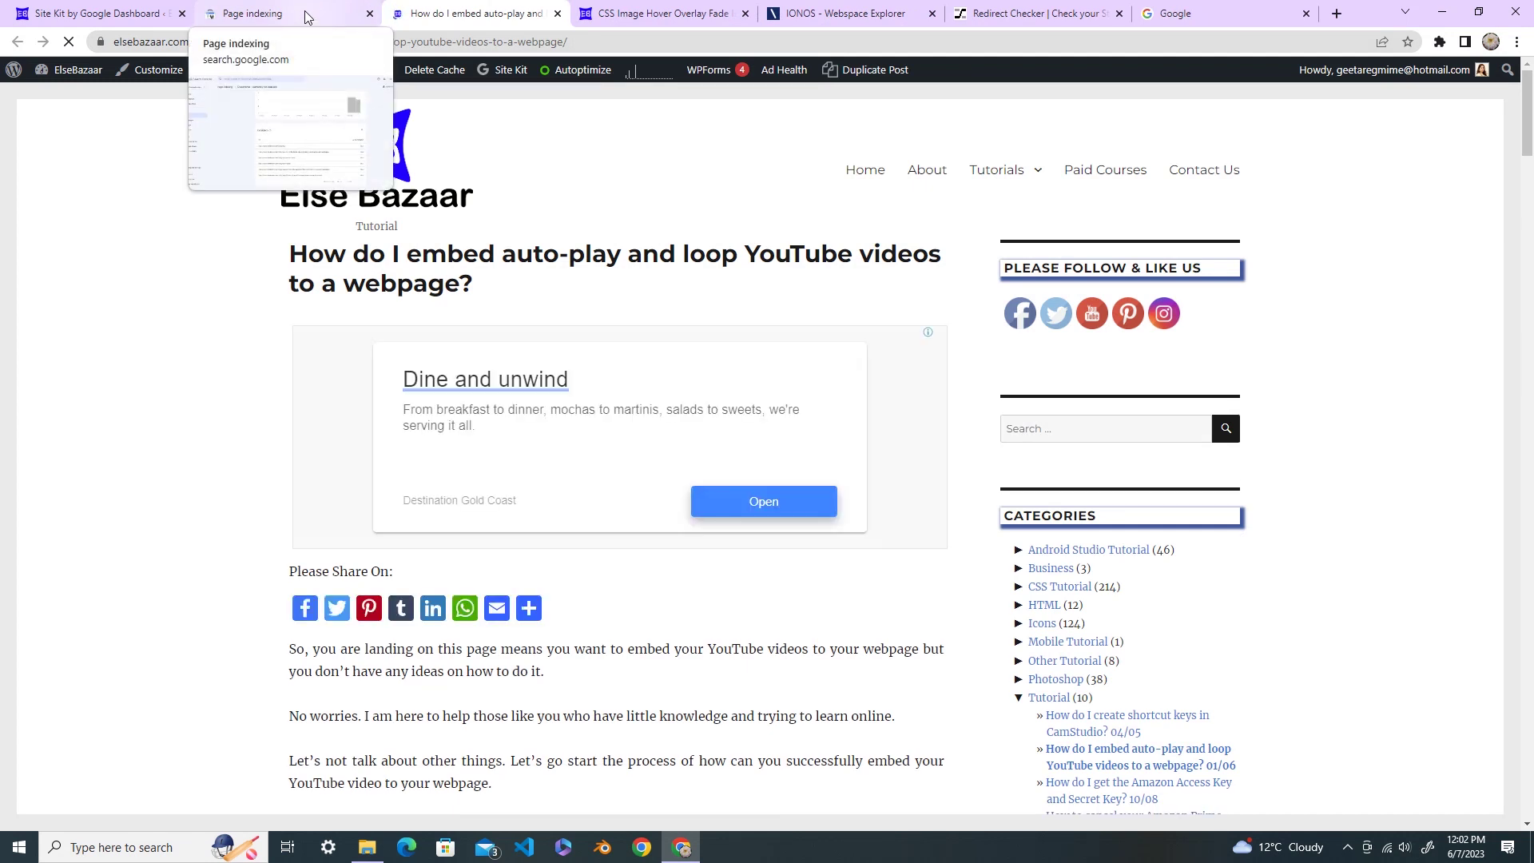
click(306, 17)
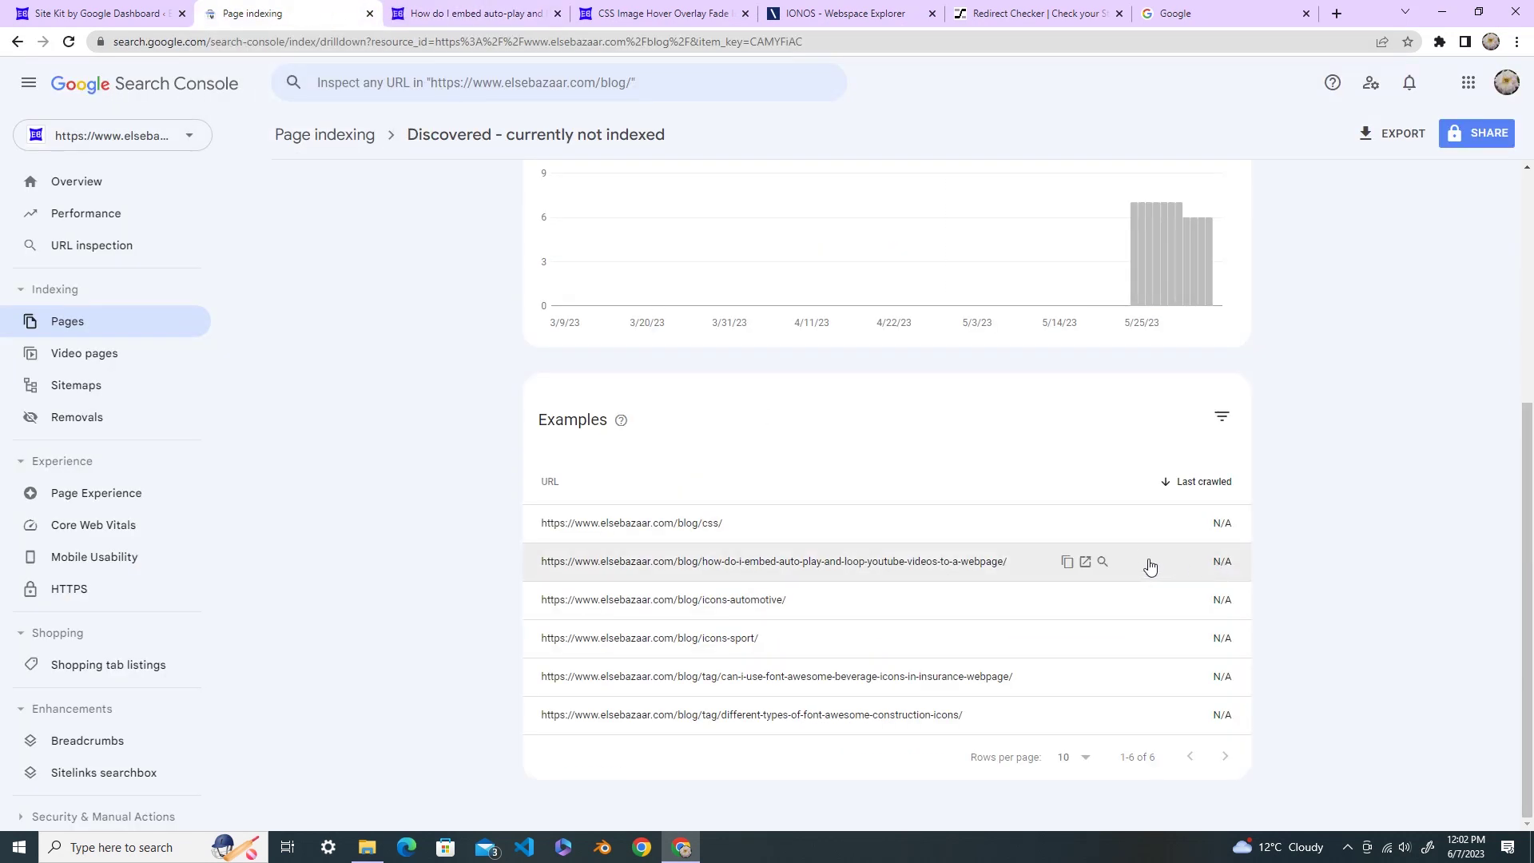
Step: Inspect the how-do-i-embed-auto-play-and-loop-youtube-videos-to-a-webpage URL and review its sitemap, referring page, crawl and indexing details
click(1103, 565)
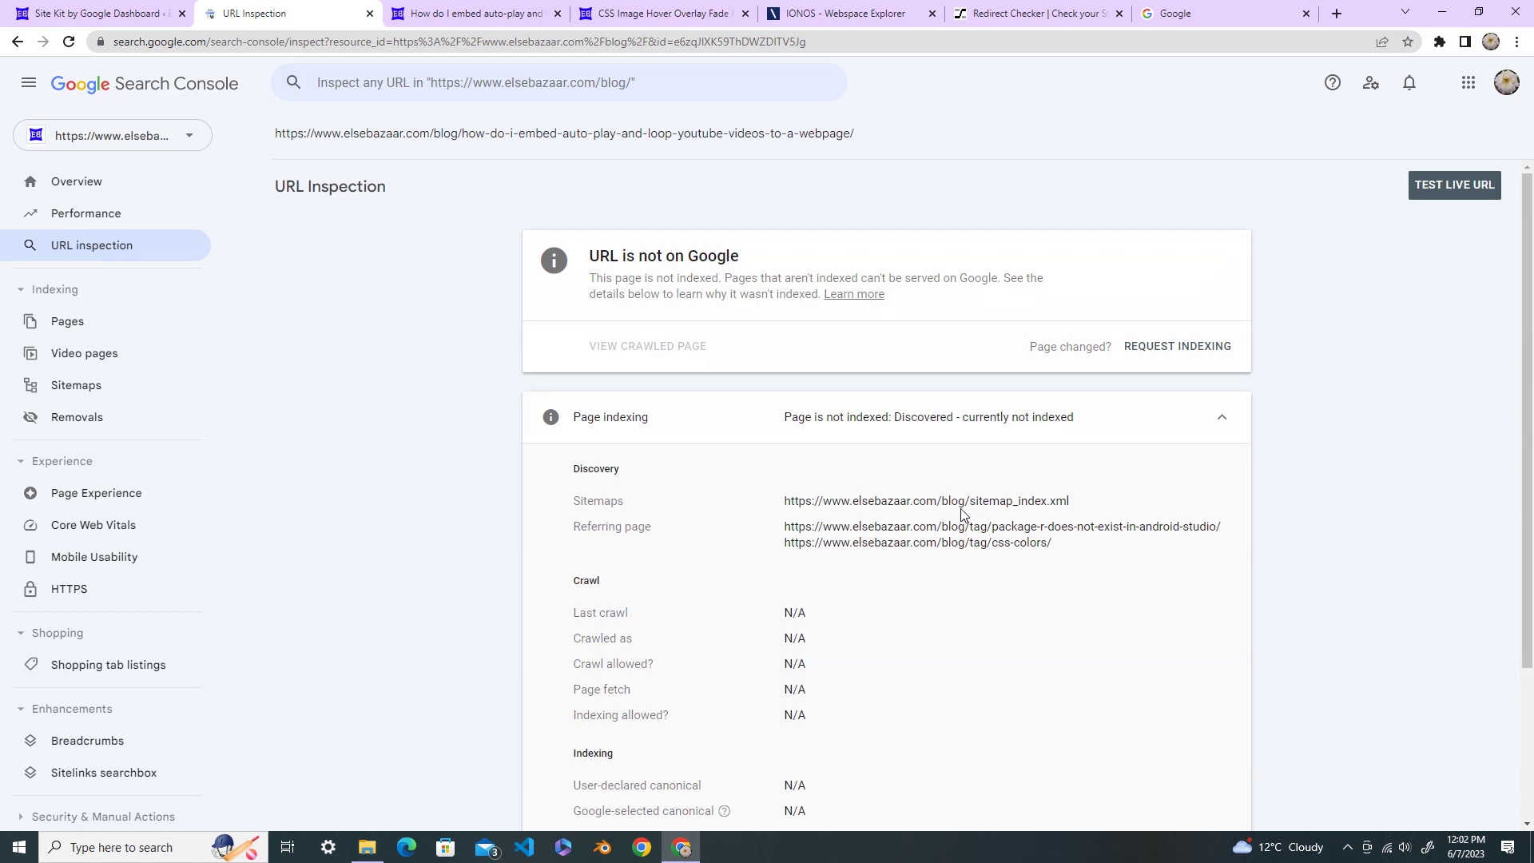
drag(781, 504, 1109, 501)
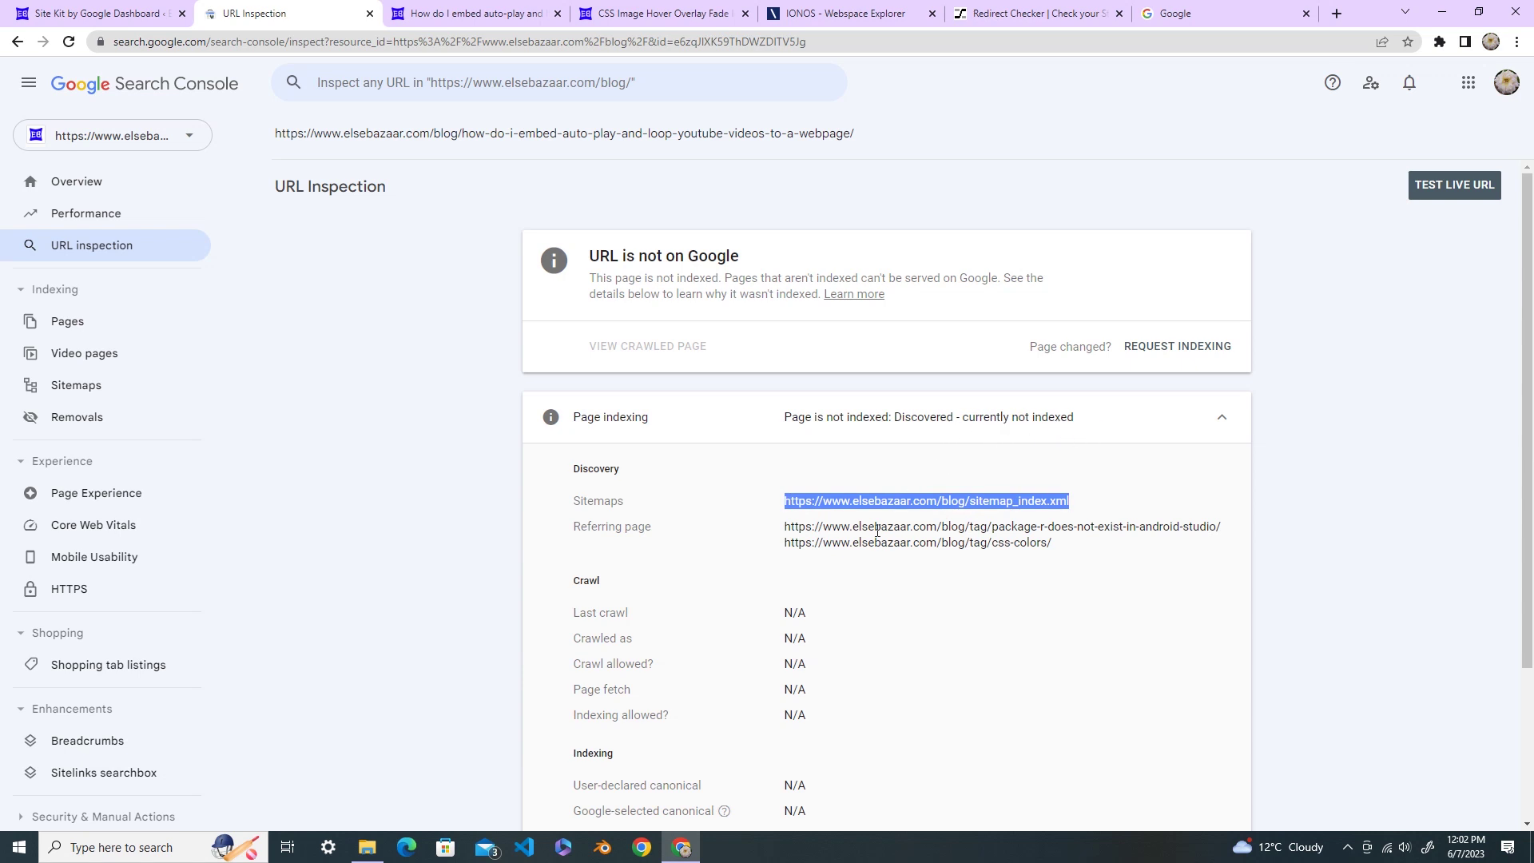
scroll(878, 531, down, 2)
drag(786, 453, 817, 604)
click(790, 553)
scroll(858, 521, down, 1)
scroll(905, 539, up, 3)
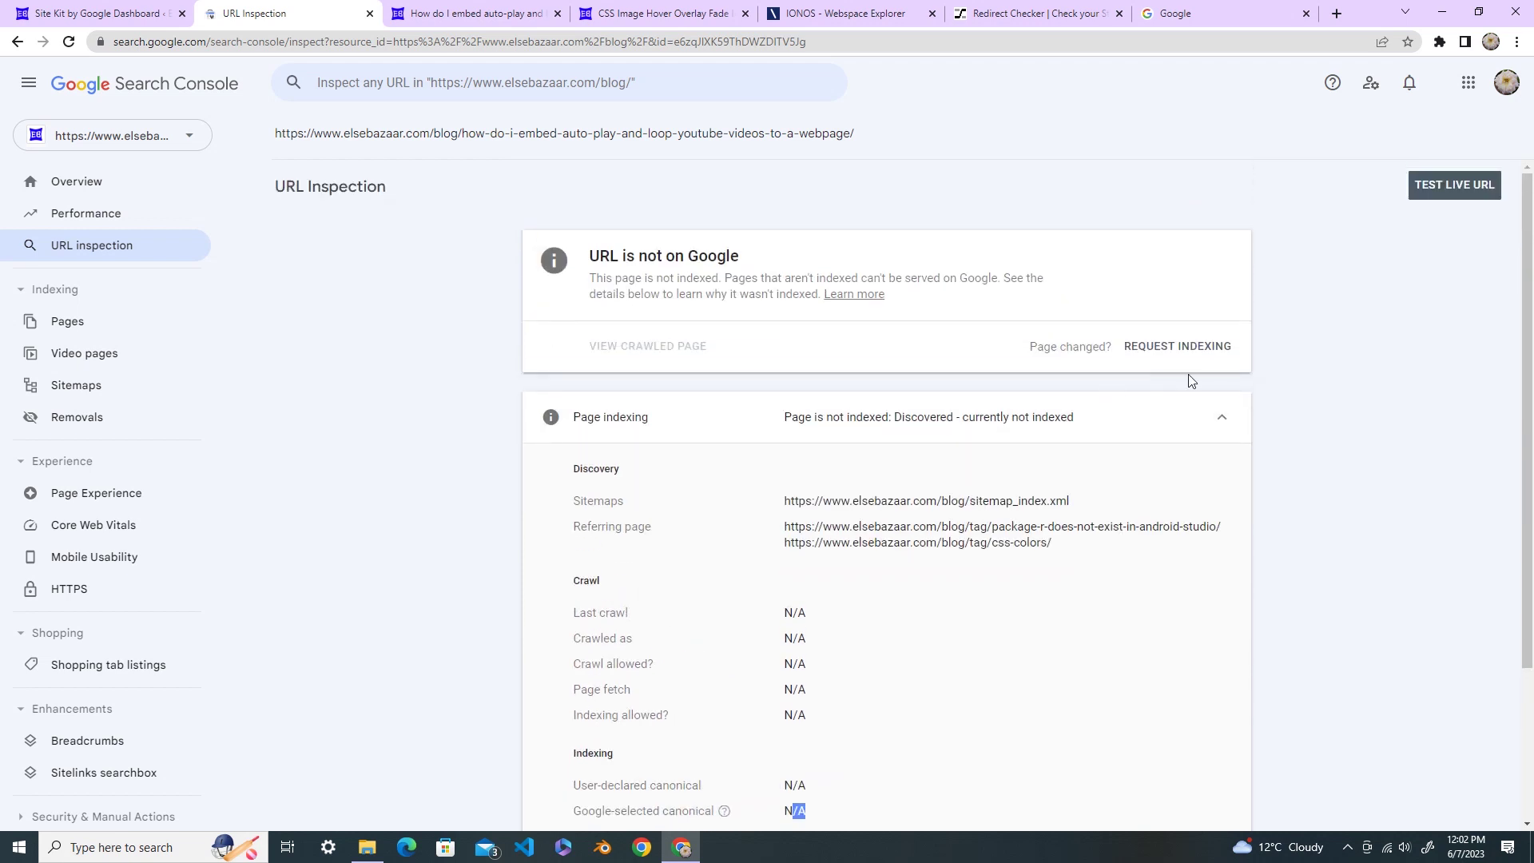
Step: Run a live test of the inspected URL and review the tested page's HTML and full rendered screenshot
click(1467, 189)
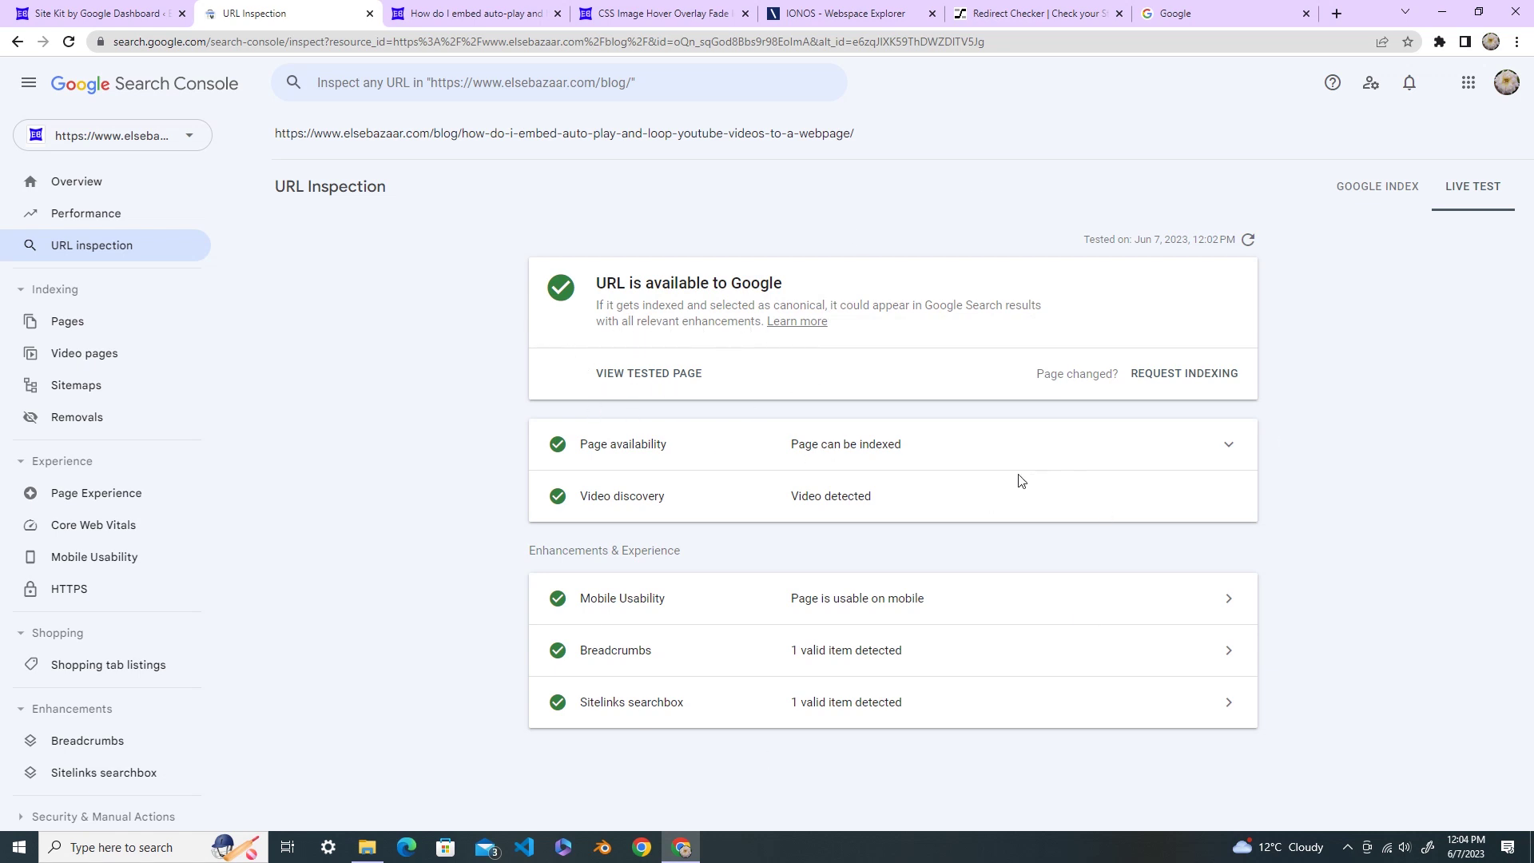
click(648, 373)
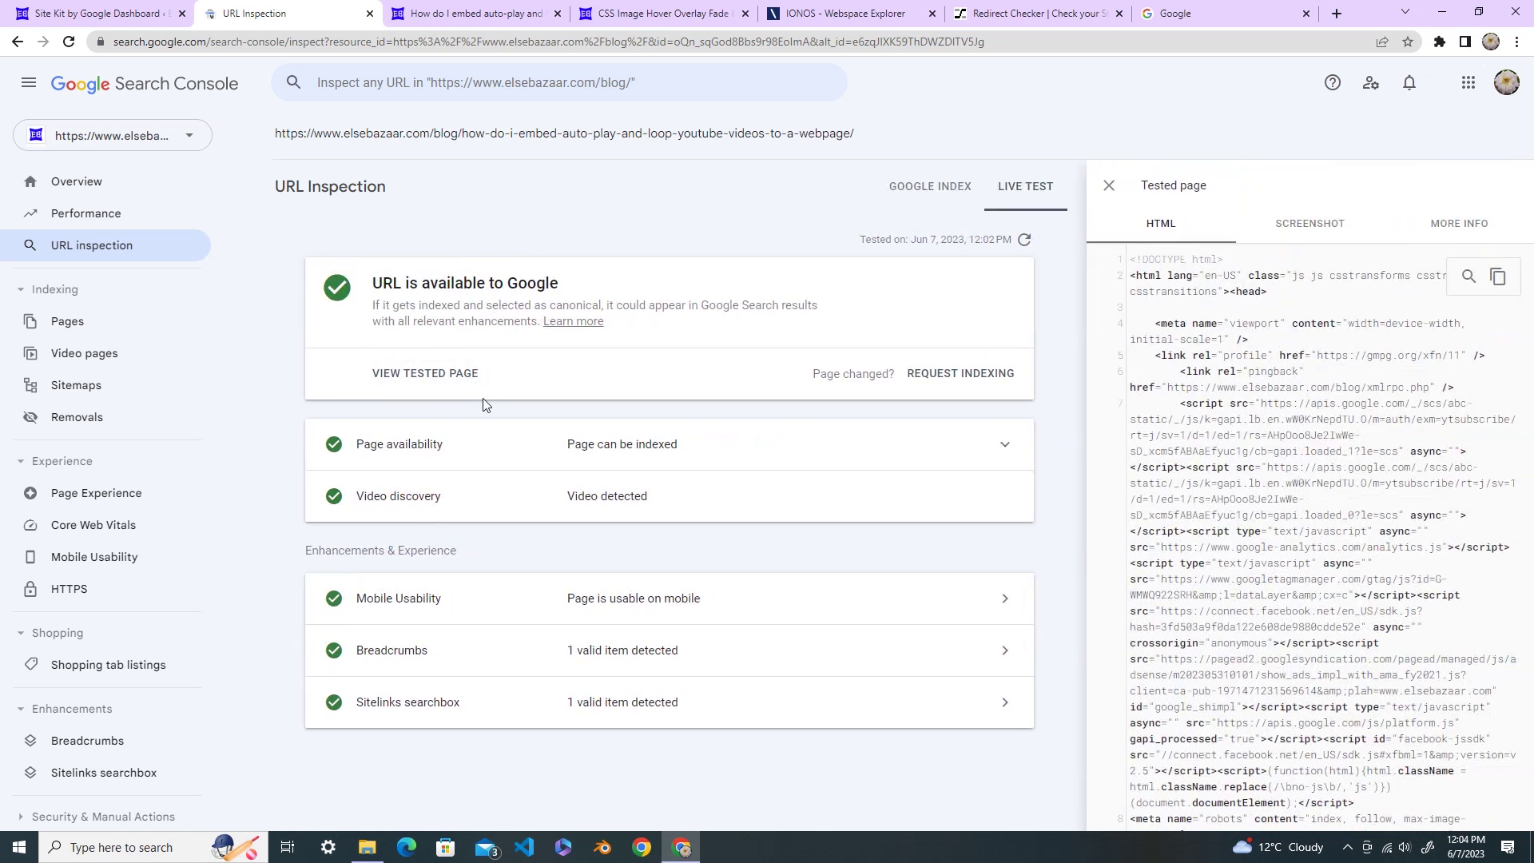
click(1298, 230)
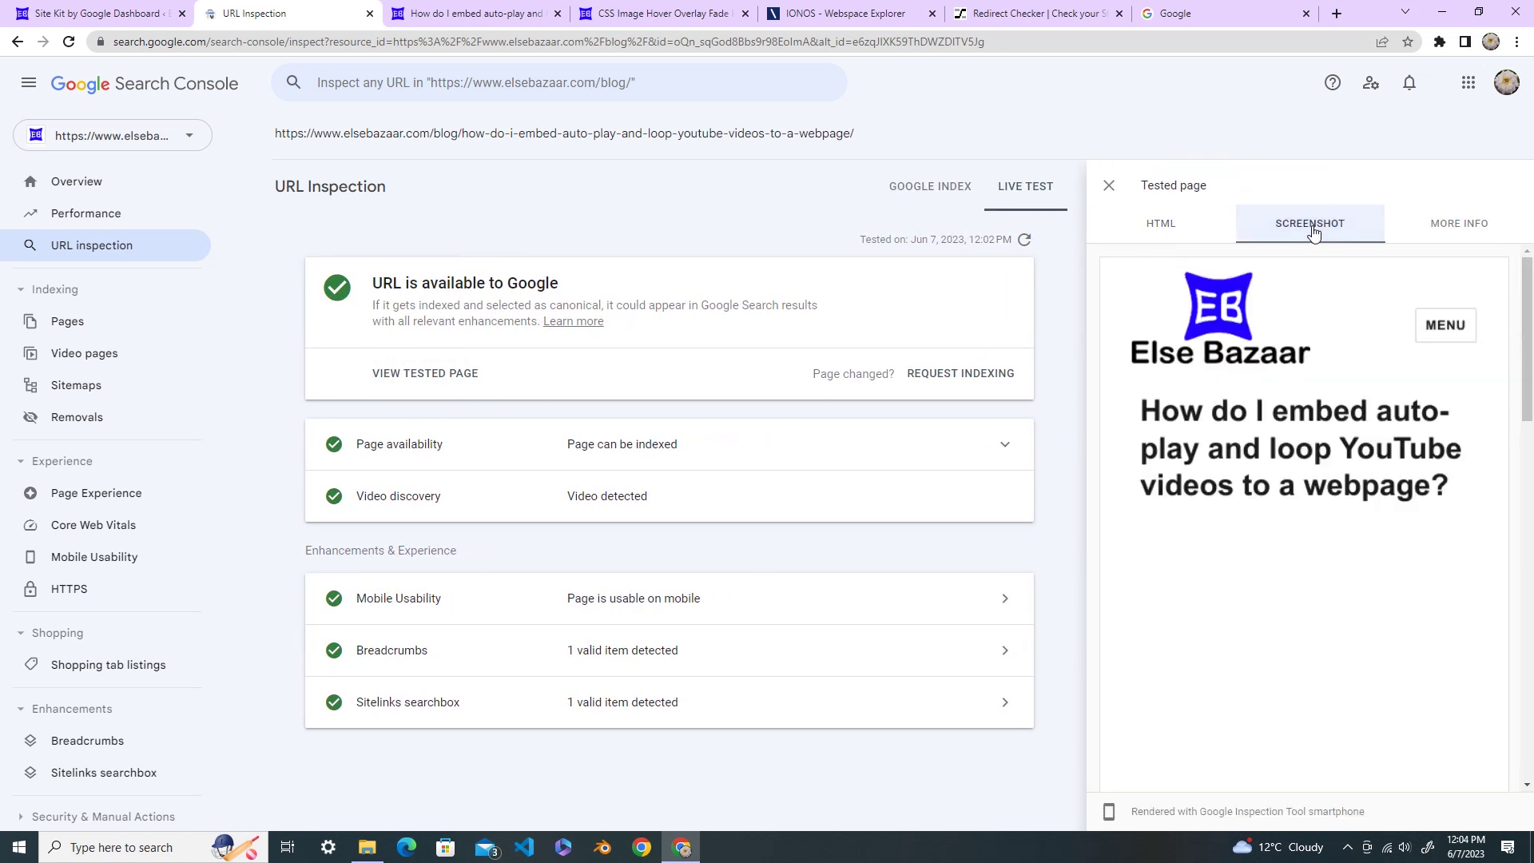
scroll(1256, 422, down, 5)
scroll(1256, 423, down, 12)
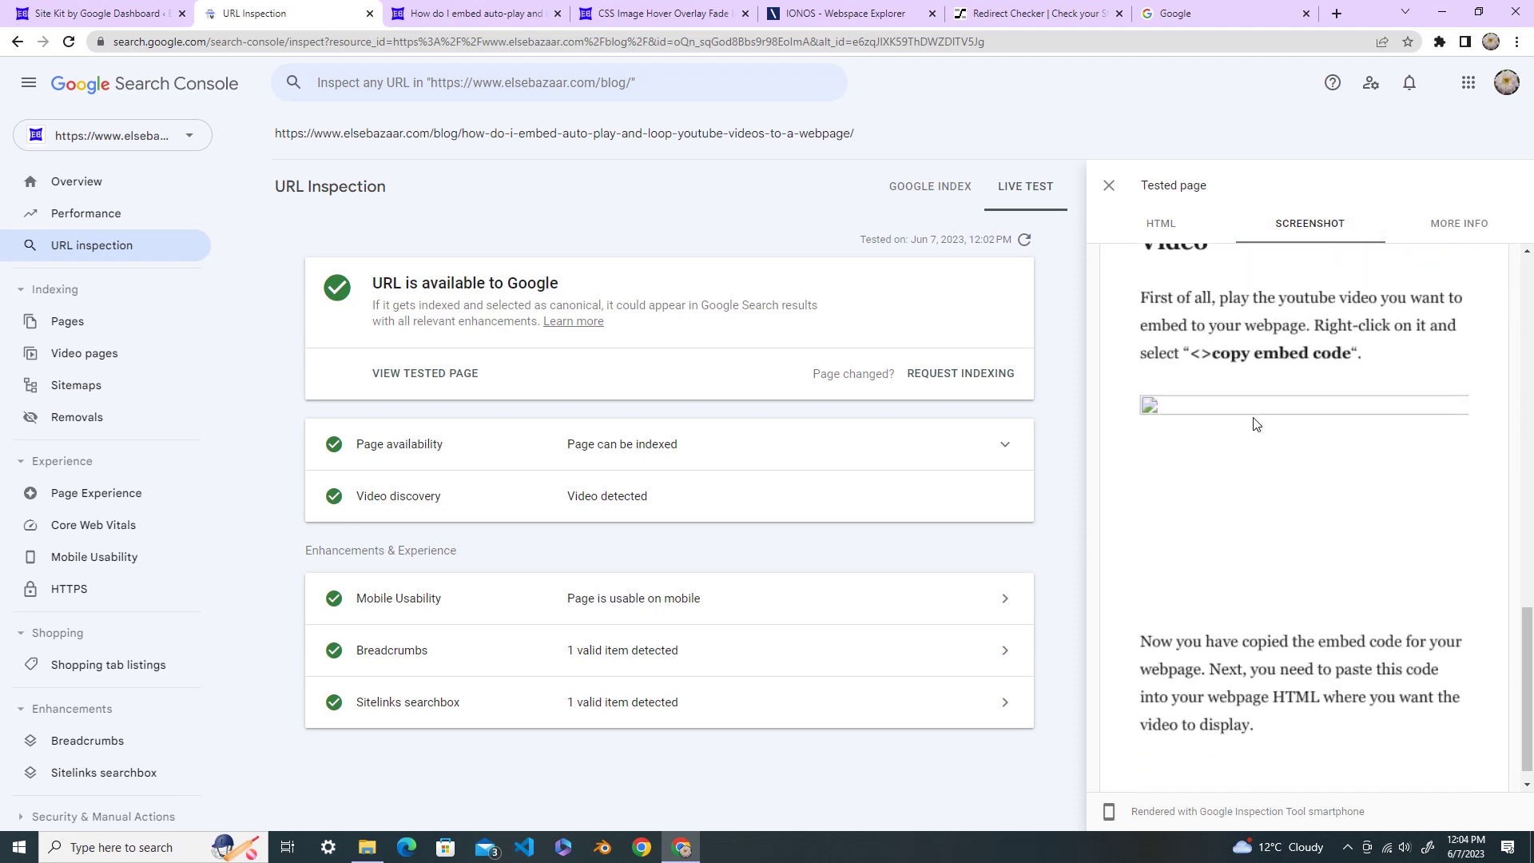
scroll(1262, 425, up, 6)
scroll(1263, 425, up, 10)
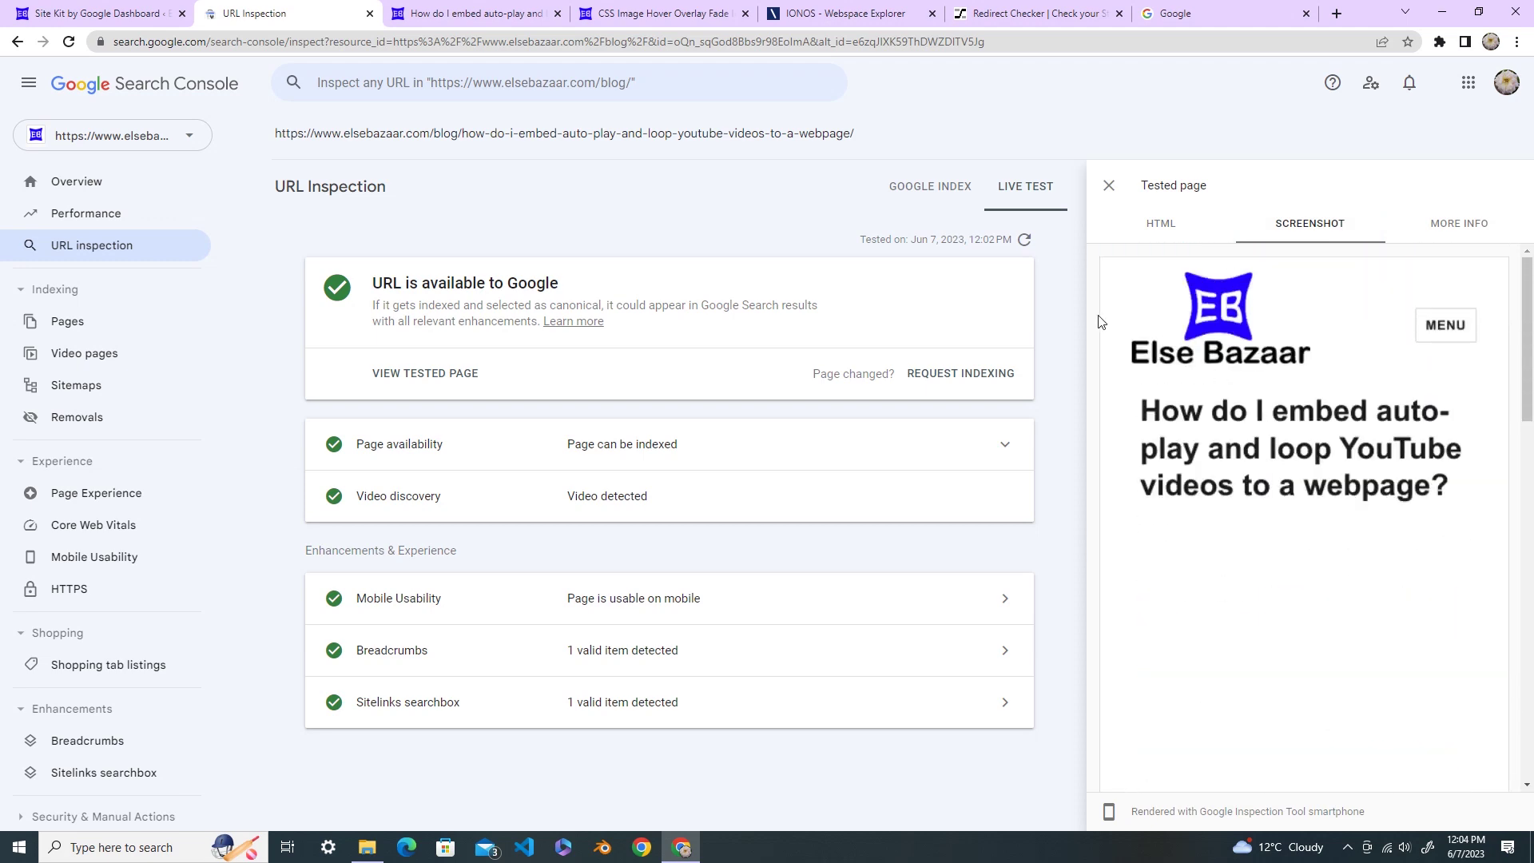
click(1109, 188)
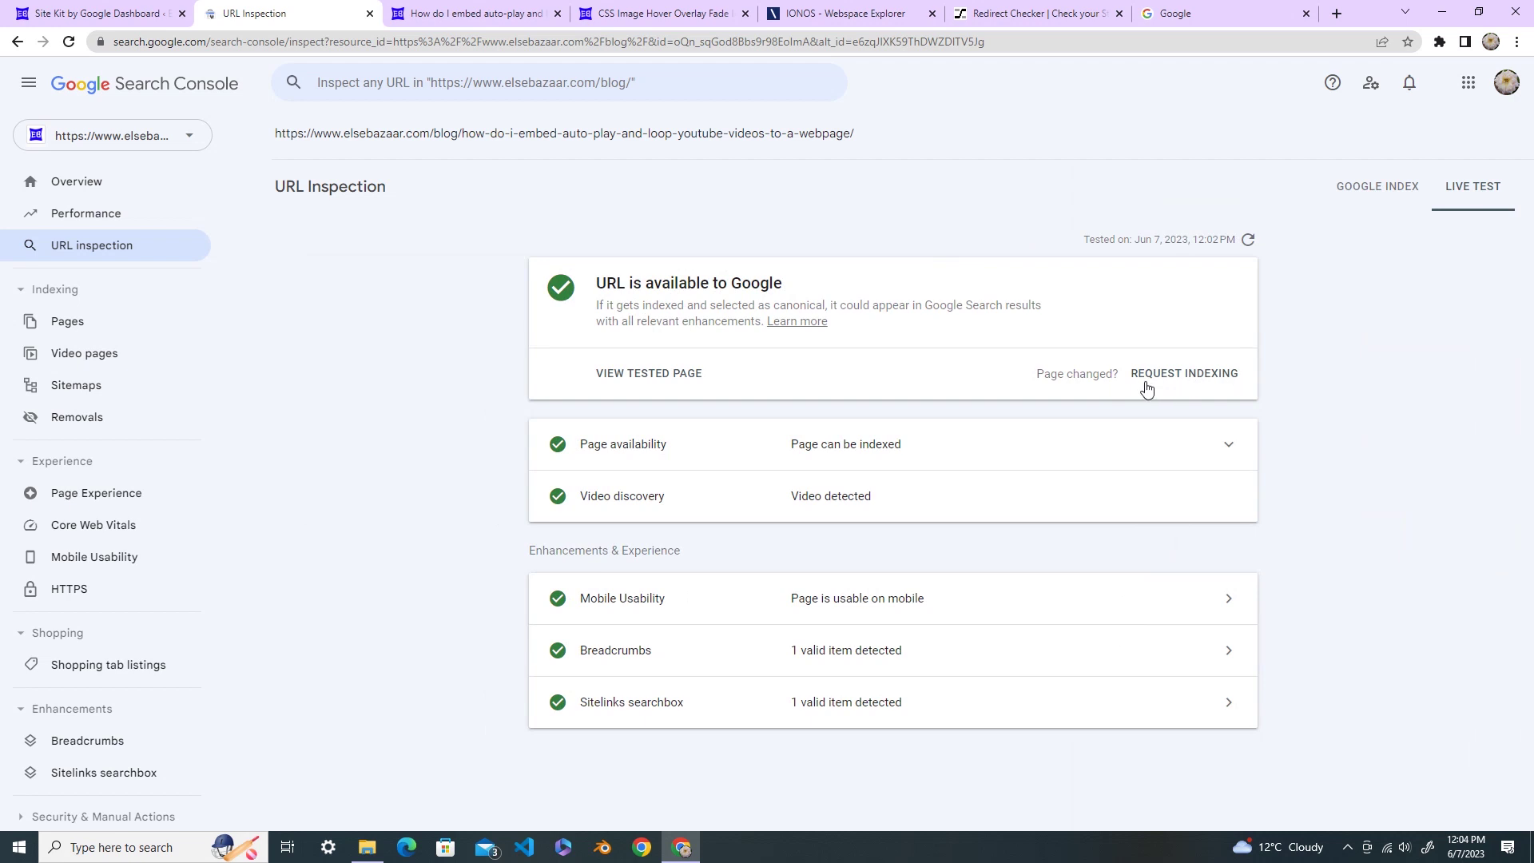
Step: Request indexing for the tested YouTube-embedding page and dismiss the confirmation
click(1211, 377)
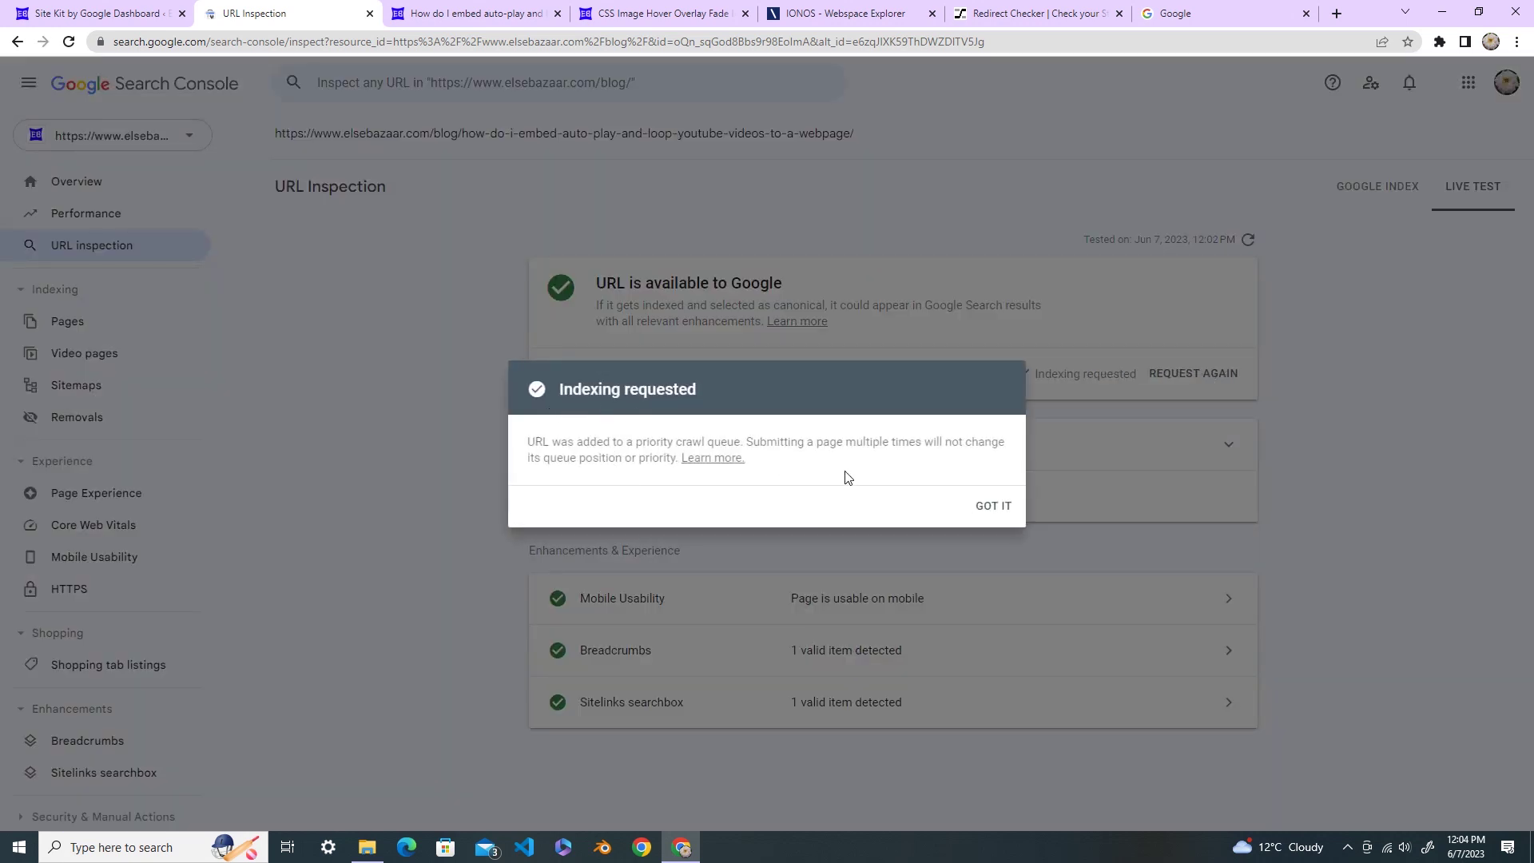
click(994, 507)
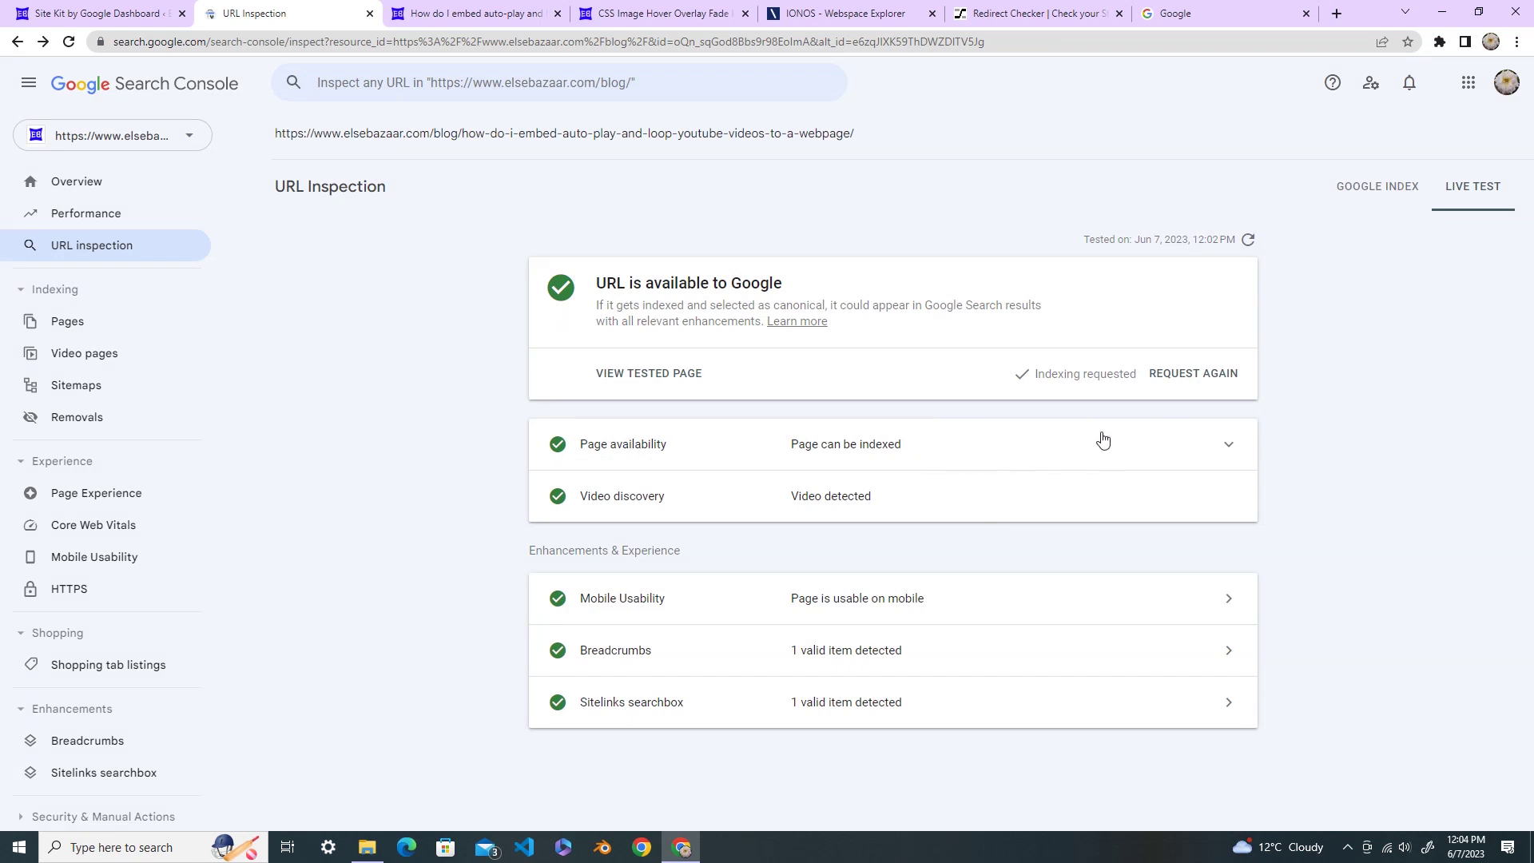
Step: Return to the page indexing report and review the "Discovered - currently not indexed" issue's example URLs and validation section
click(68, 323)
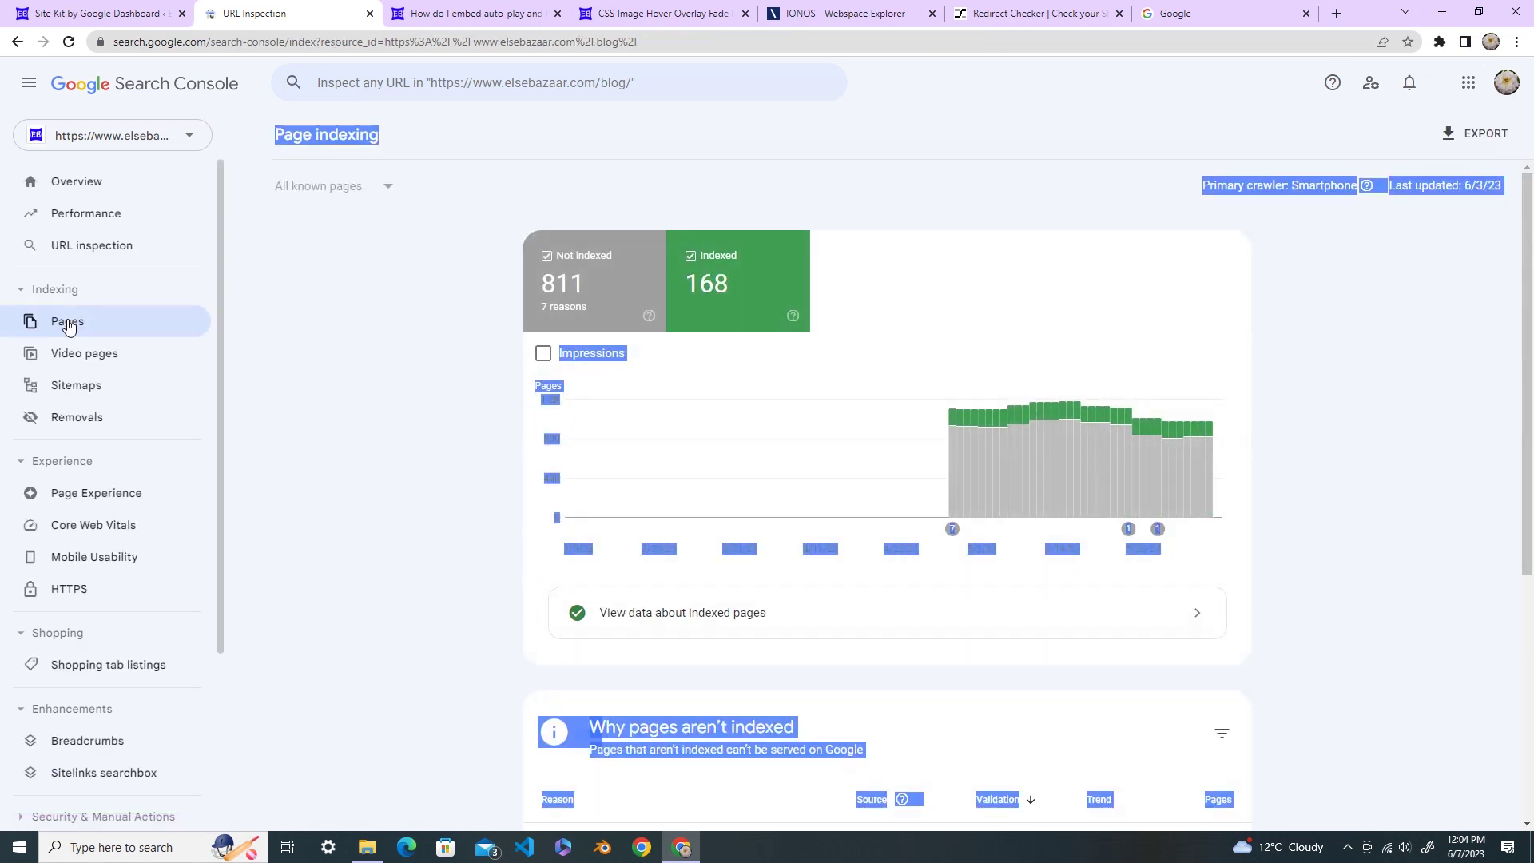
click(431, 454)
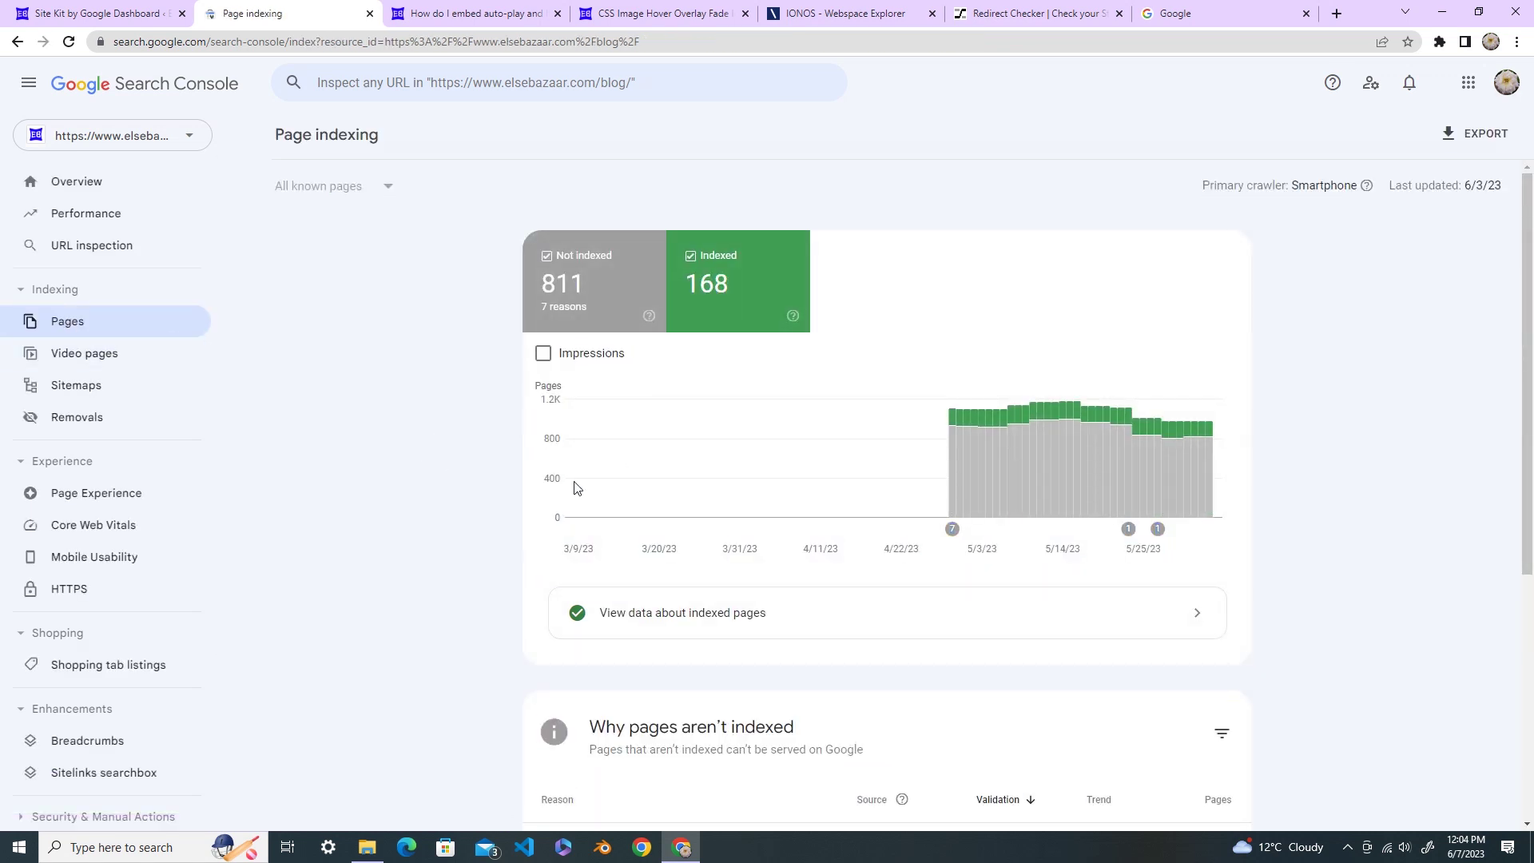
scroll(577, 487, down, 5)
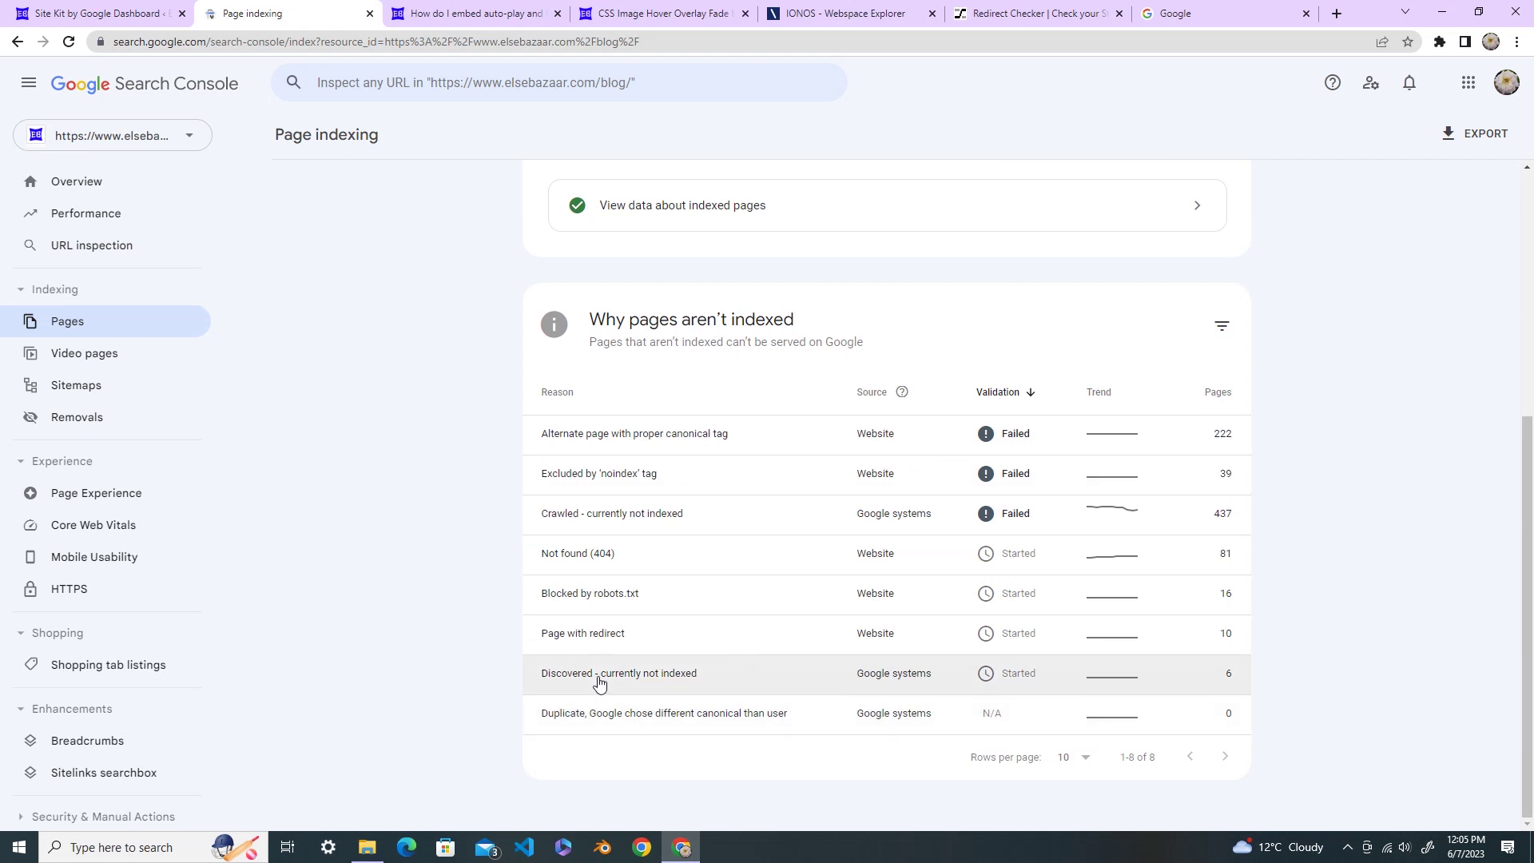
click(647, 676)
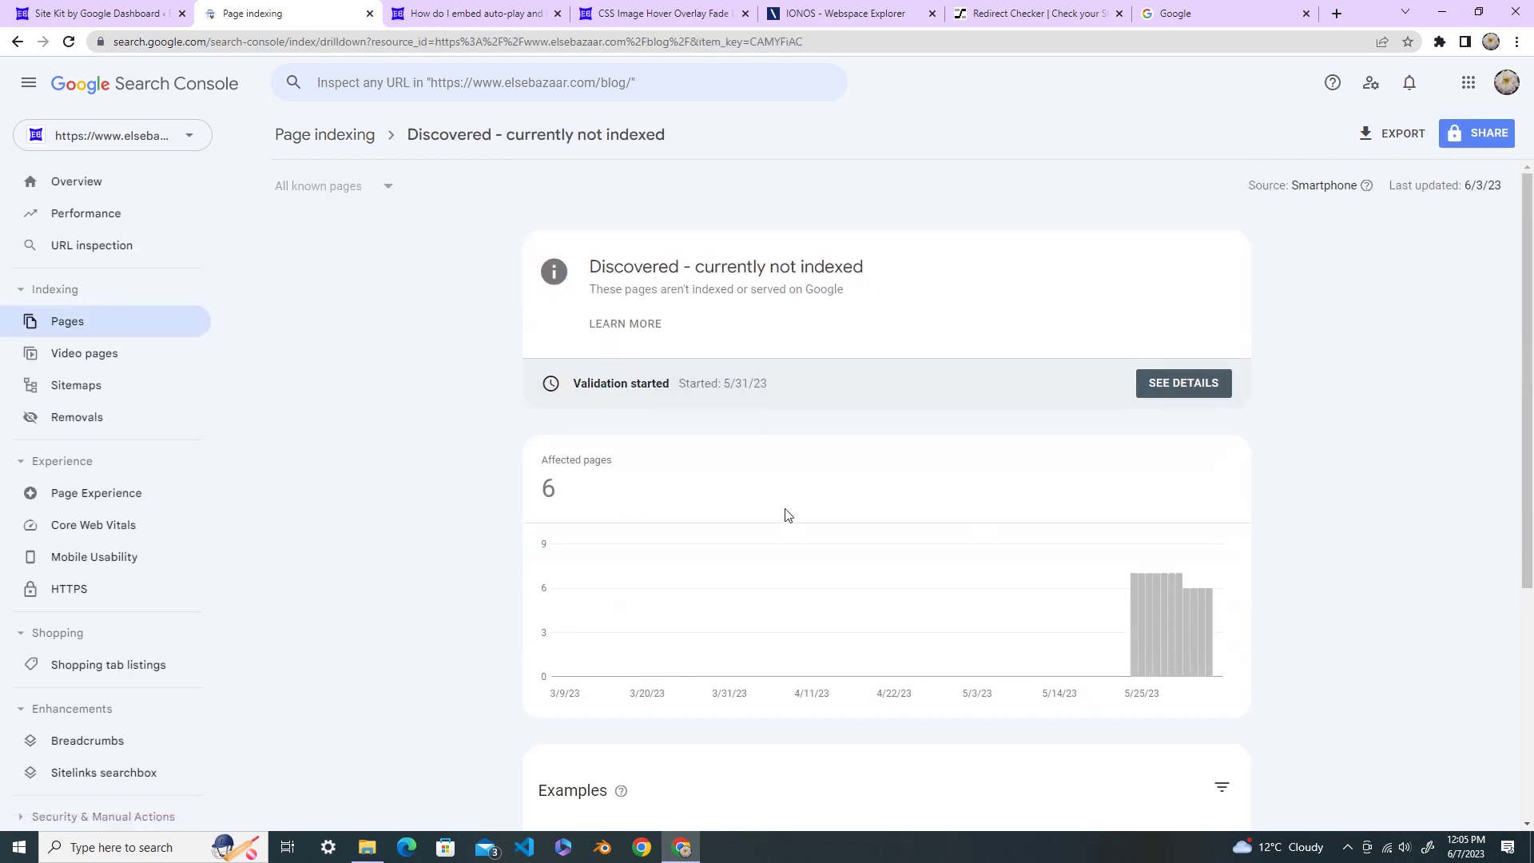
scroll(767, 514, down, 3)
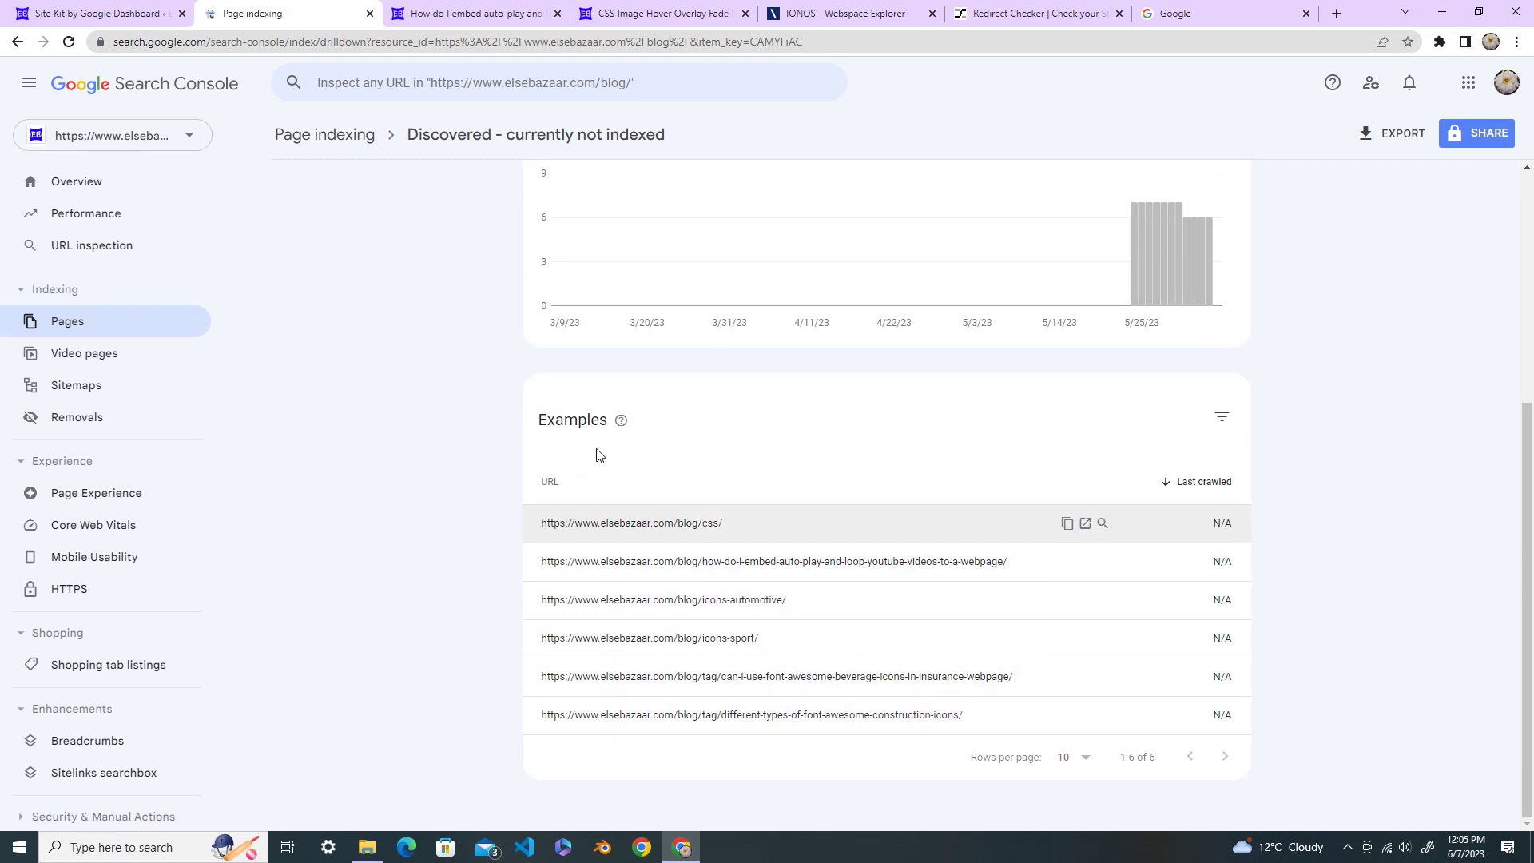
scroll(424, 428, up, 1)
scroll(424, 428, up, 3)
scroll(425, 428, up, 2)
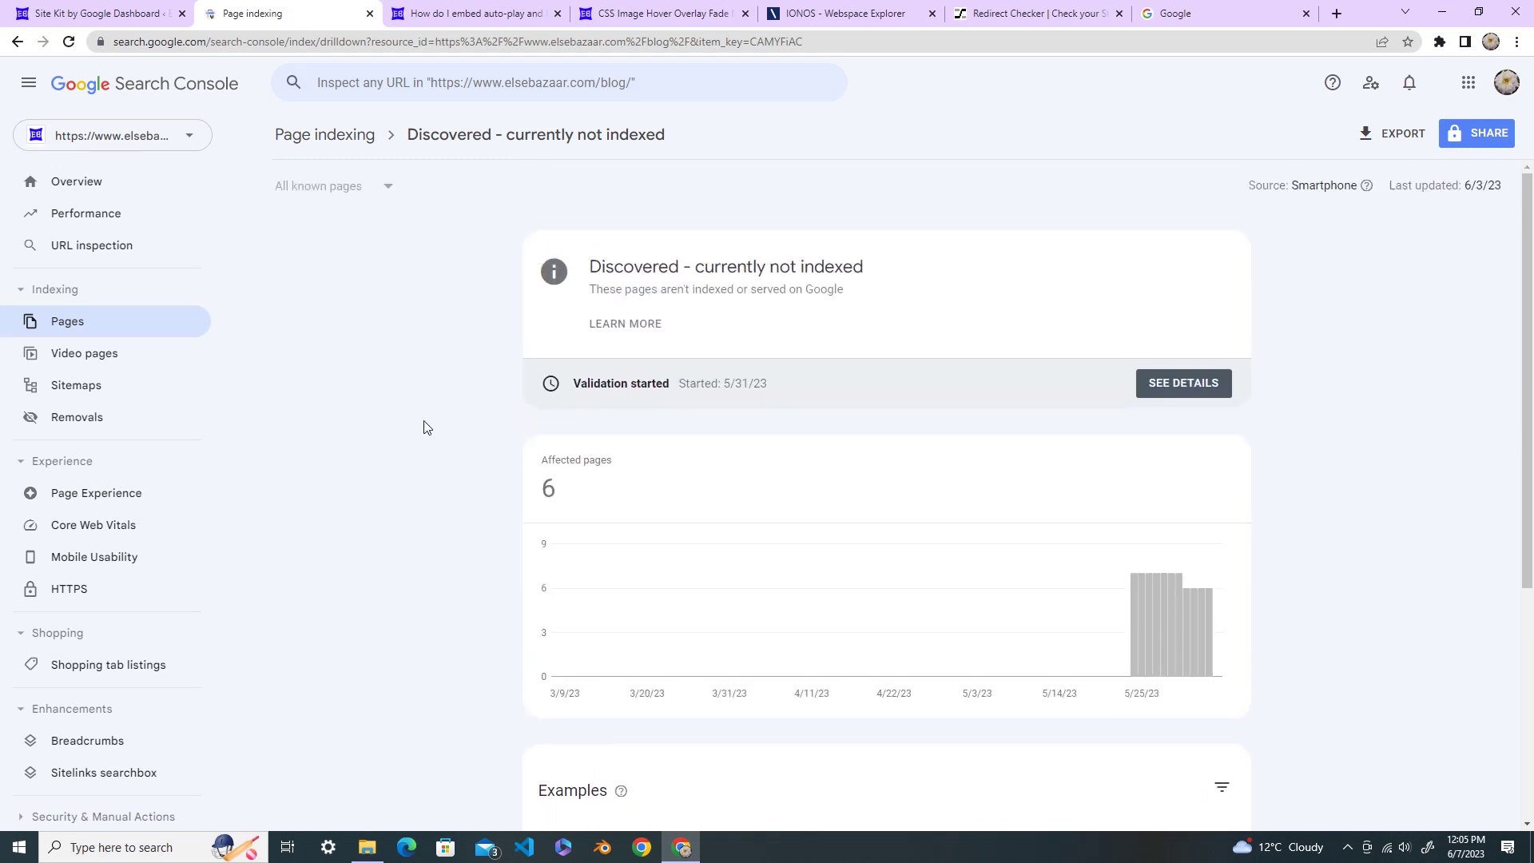